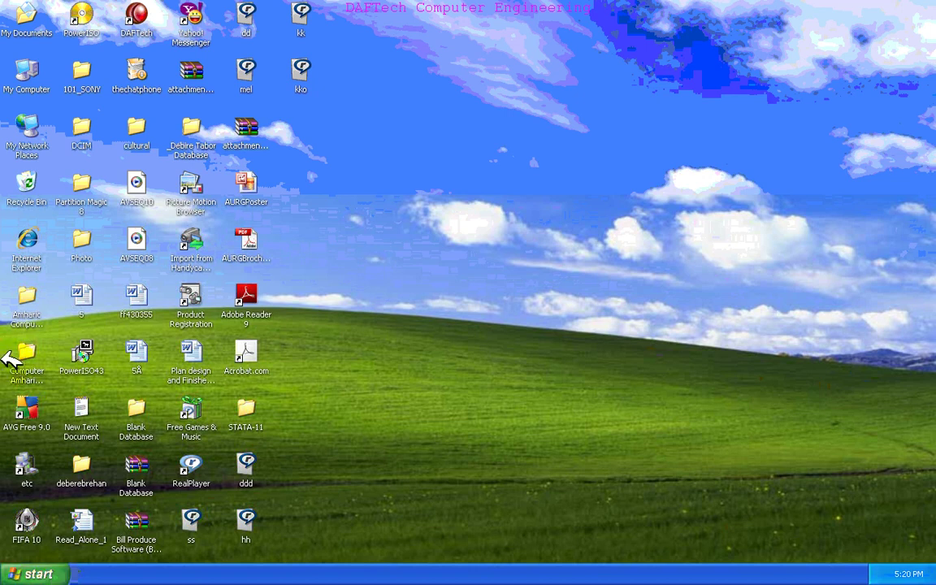
- Explore the Jan 28 2011 (G:) drive from My Computer and select the Stata 11 Windows folder
double_click(31, 75)
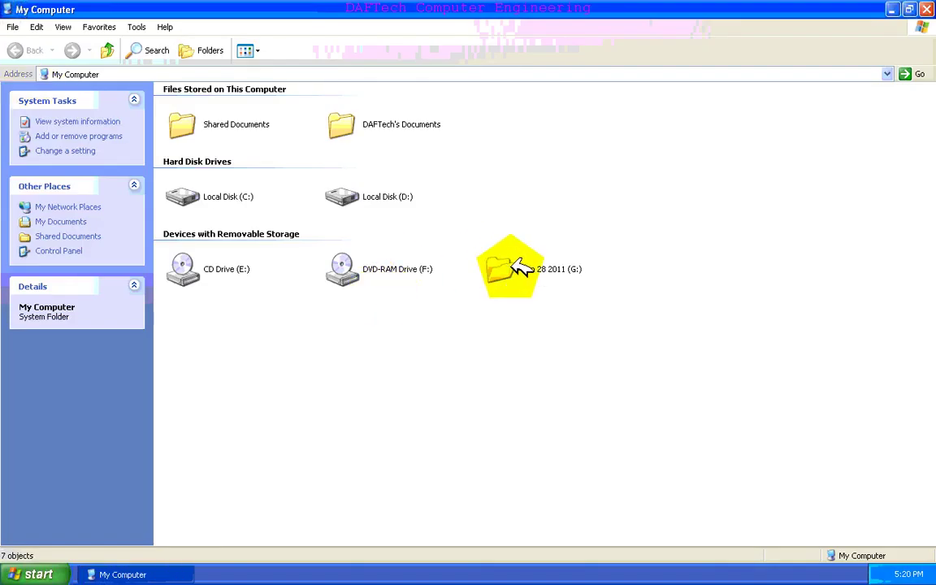
left_click(520, 268)
right_click(513, 254)
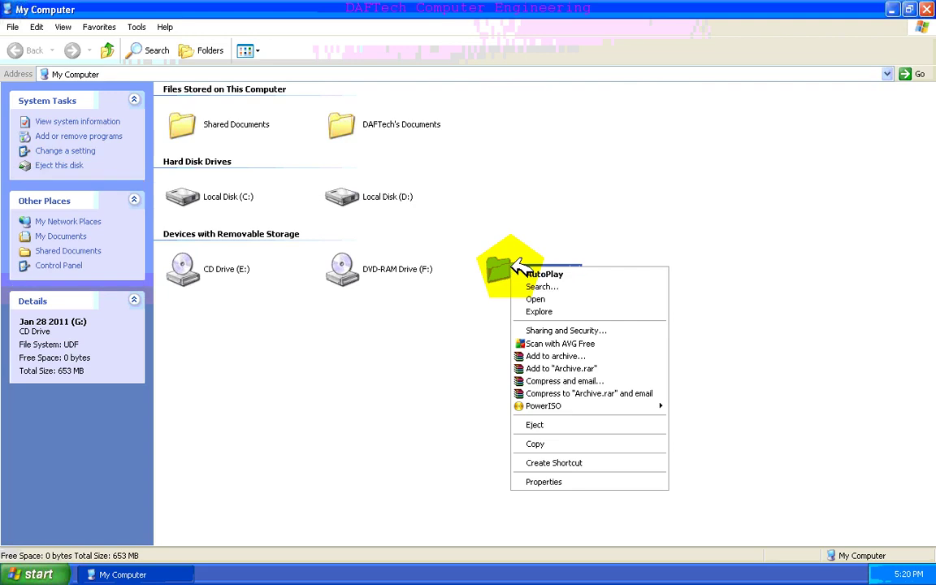
left_click(558, 315)
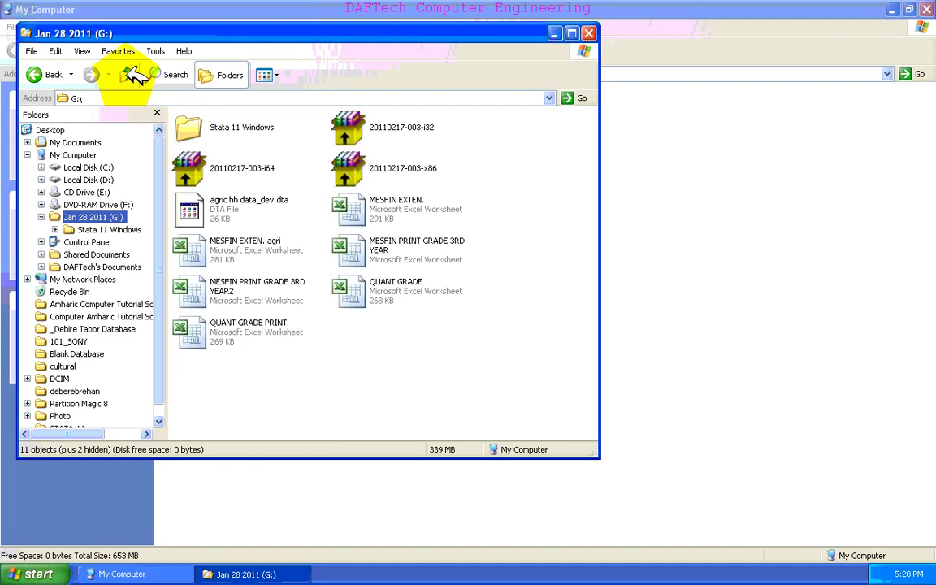
left_click(183, 115)
- Open G:\Stata 11 Windows\Stata11 and run the Stata11MSI installer package
double_click(193, 116)
double_click(193, 122)
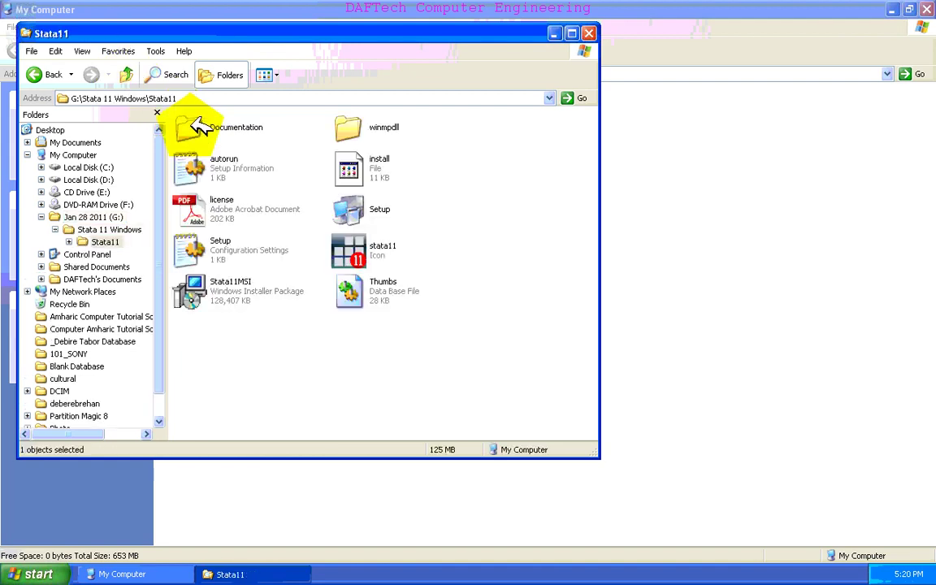
left_click(216, 291)
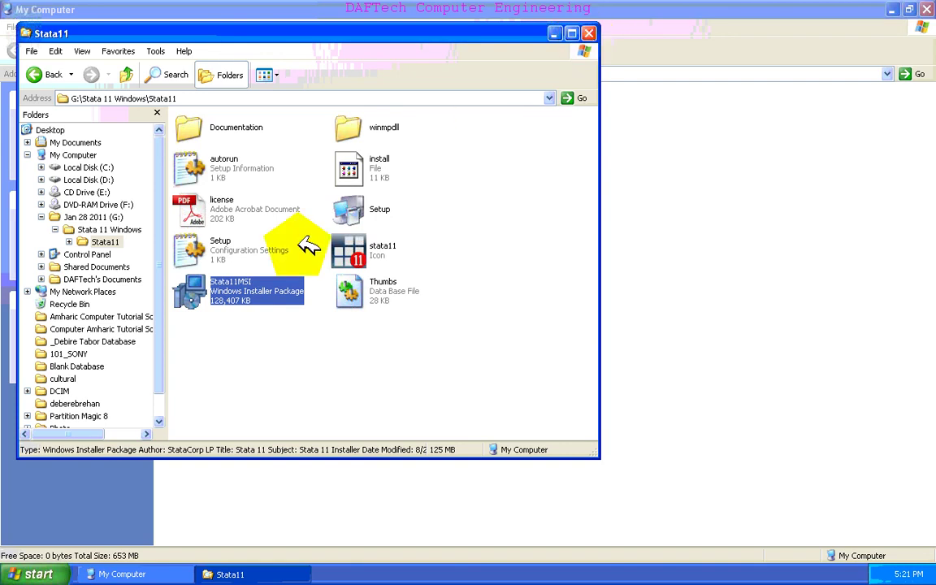
double_click(202, 278)
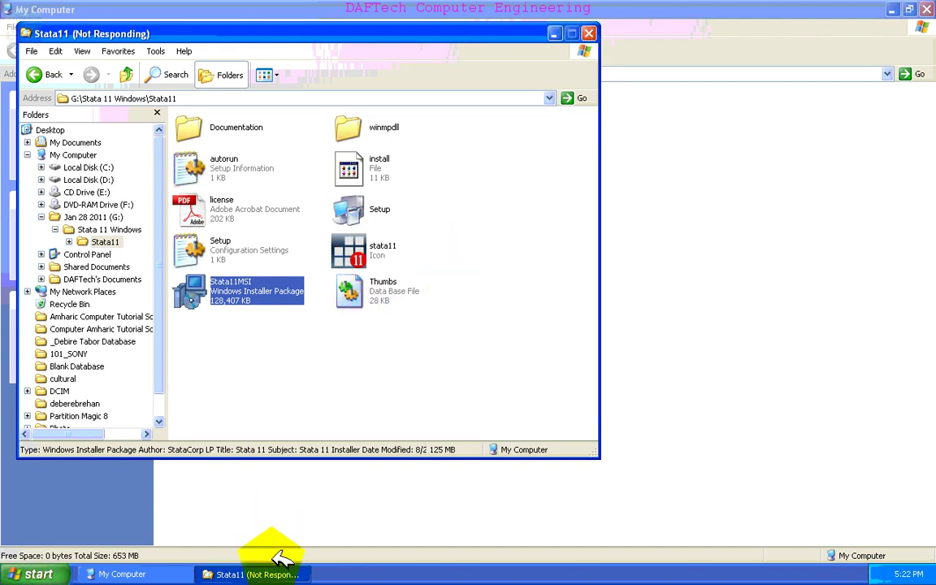
- Close the frozen Stata11 folder window and bring the Stata 11 Setup wizard to the front
left_click(595, 35)
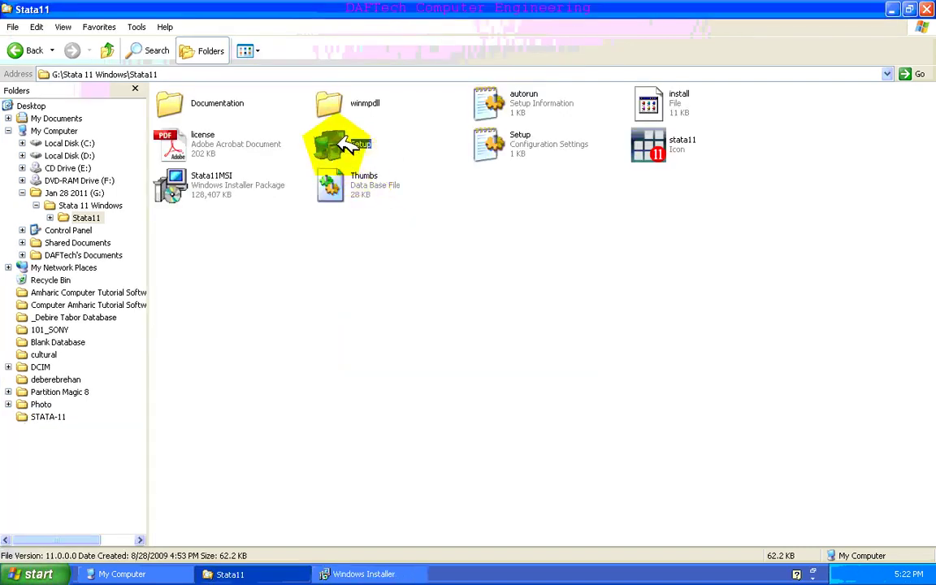
left_click(364, 574)
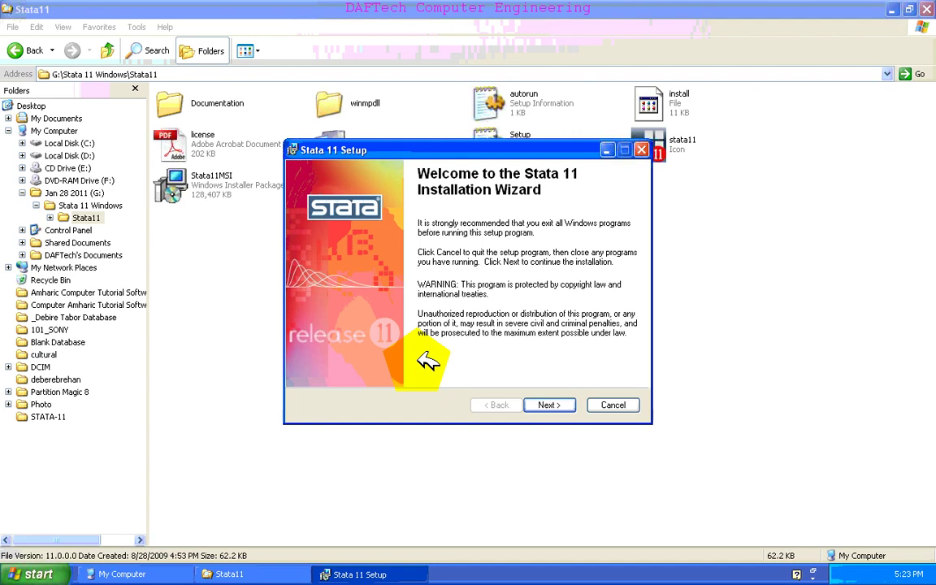
- Move past the welcome page and accept the Stata 11 license agreement
left_click(549, 406)
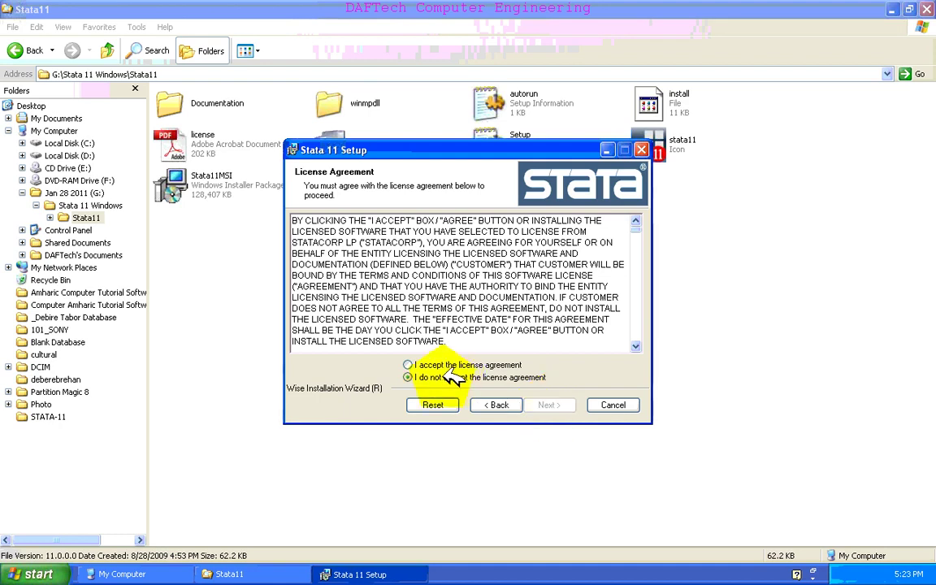
left_click(409, 364)
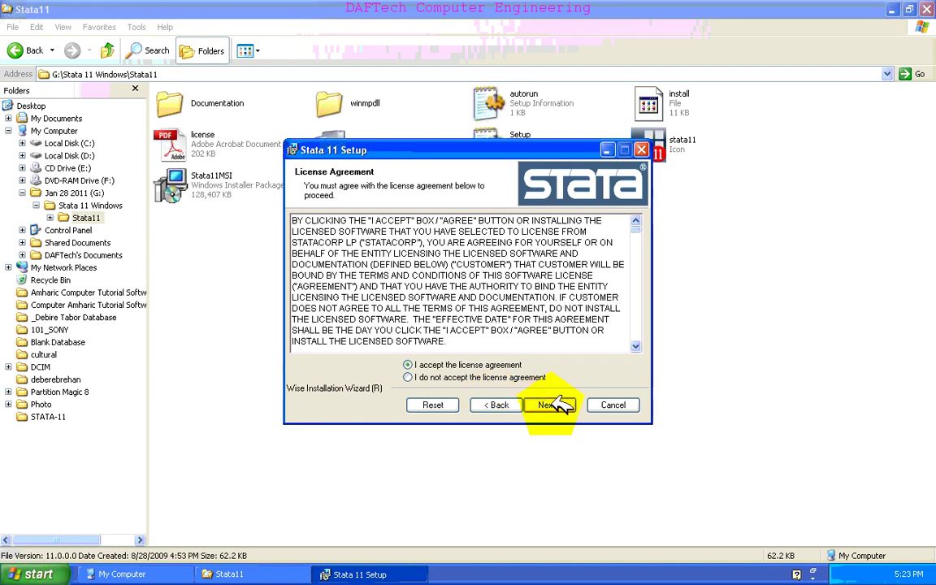
left_click(559, 405)
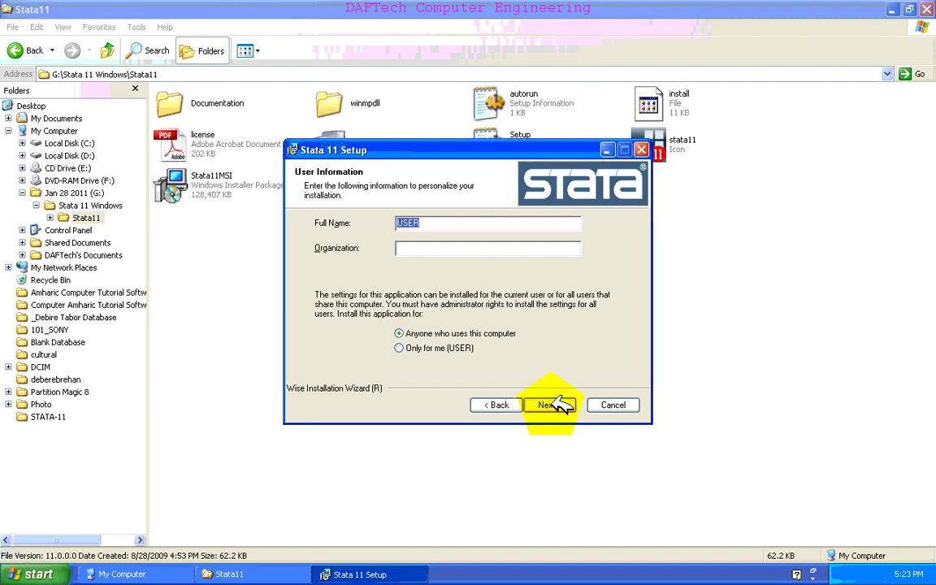
- Enter the user's full name and organization, then continue to executable selection
key("Tab")
type("Bahir Da")
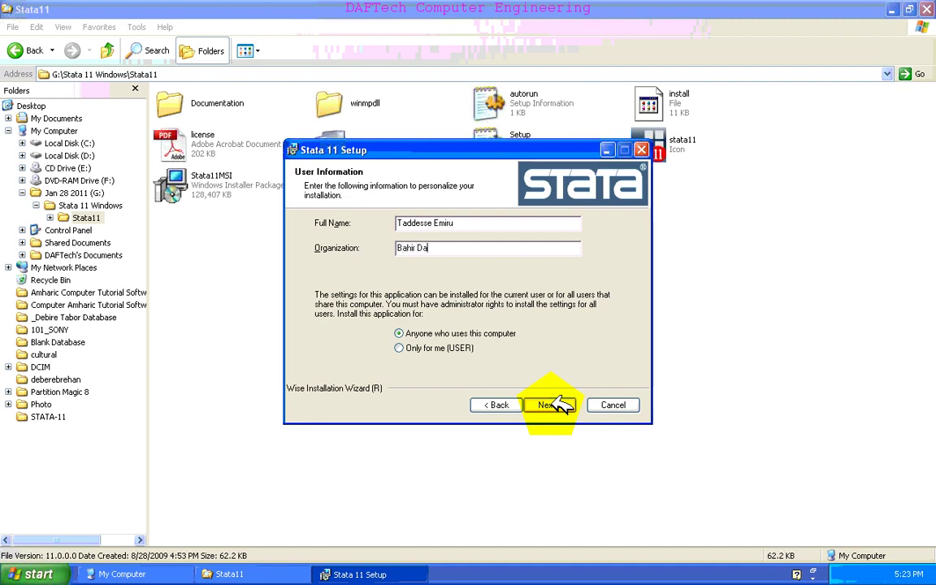
type("r University")
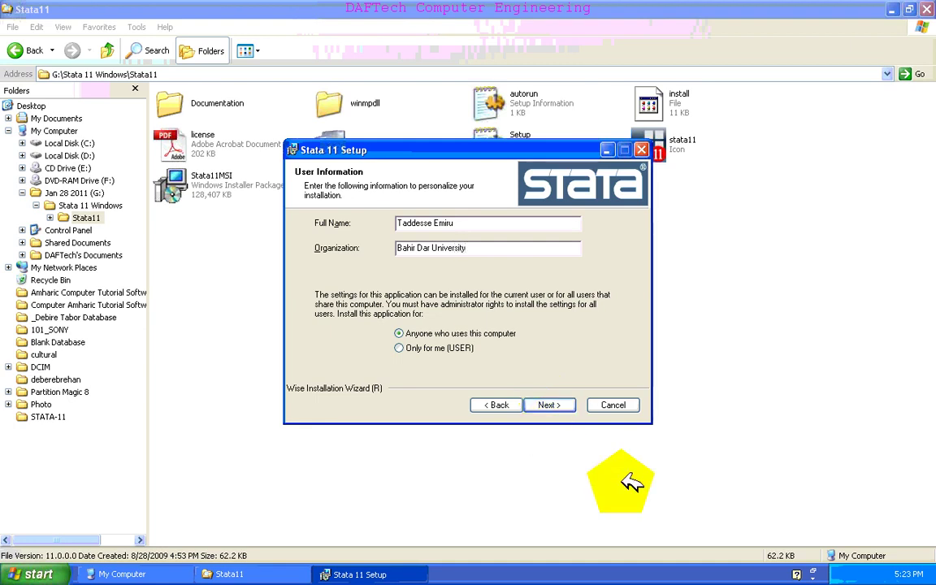
left_click(567, 403)
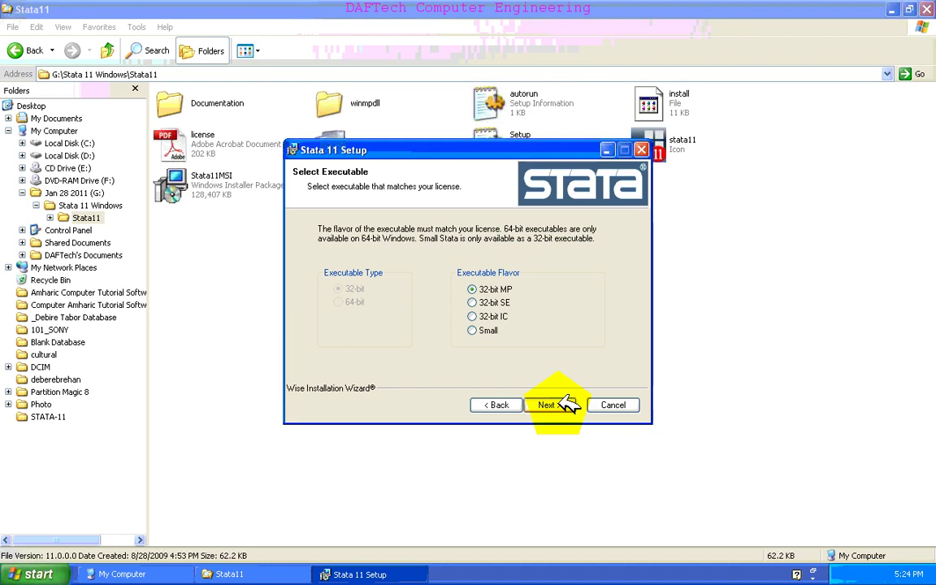
- Install 32-bit Stata SE with the default folder and working directory, then finish the wizard
left_click(478, 301)
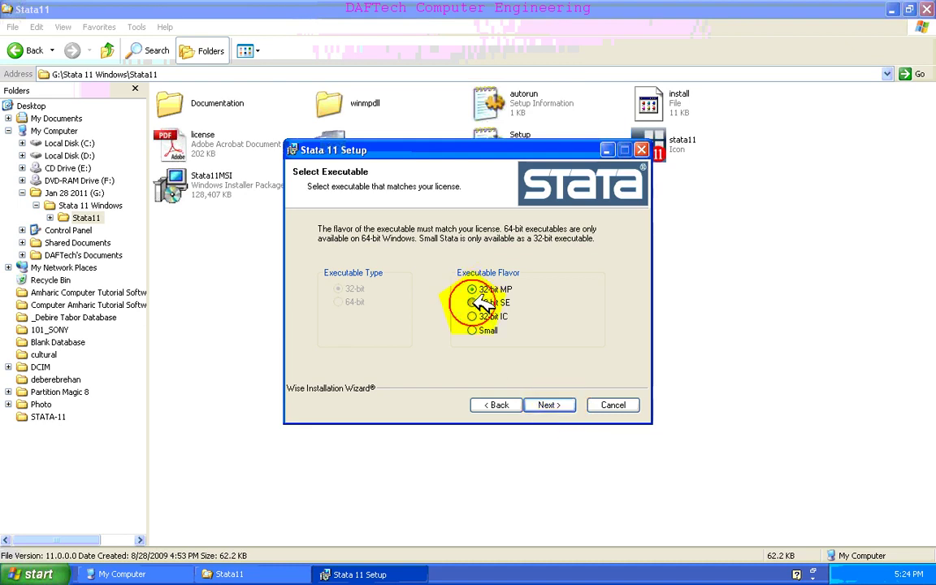
left_click(549, 405)
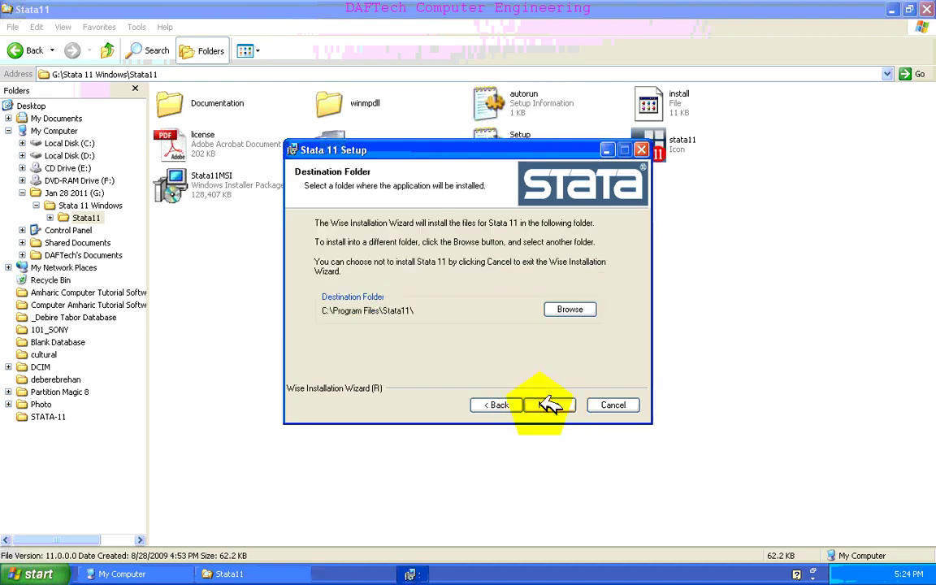
left_click(549, 405)
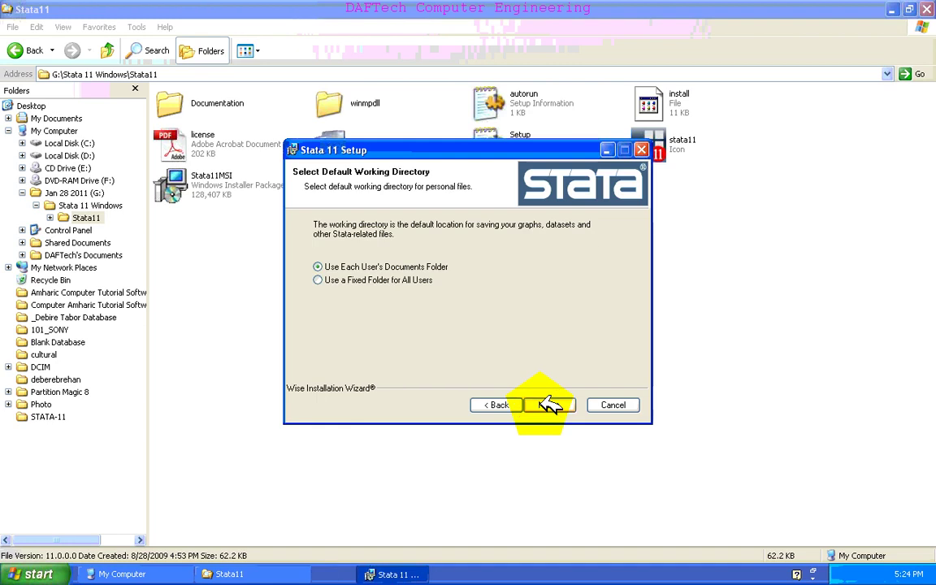
left_click(549, 405)
left_click(549, 405)
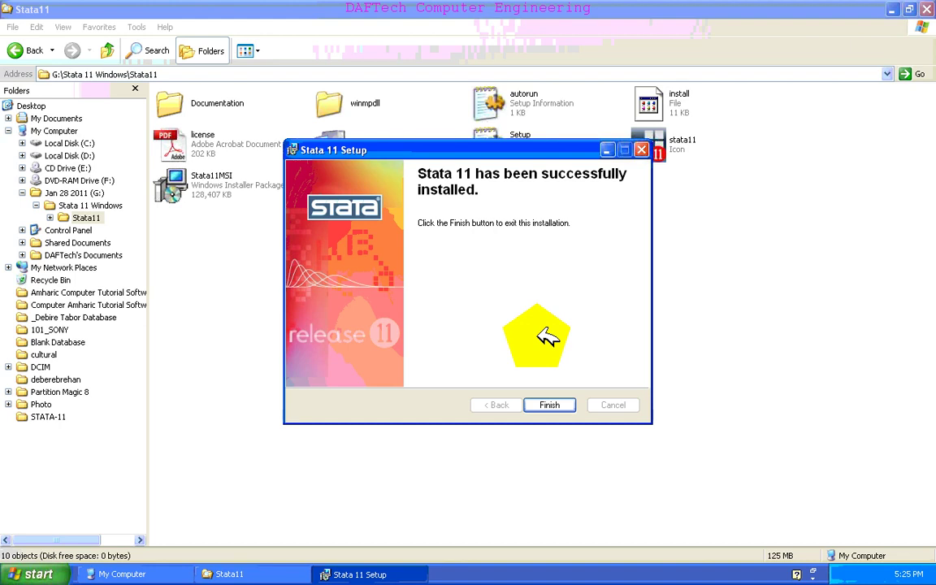
left_click(550, 403)
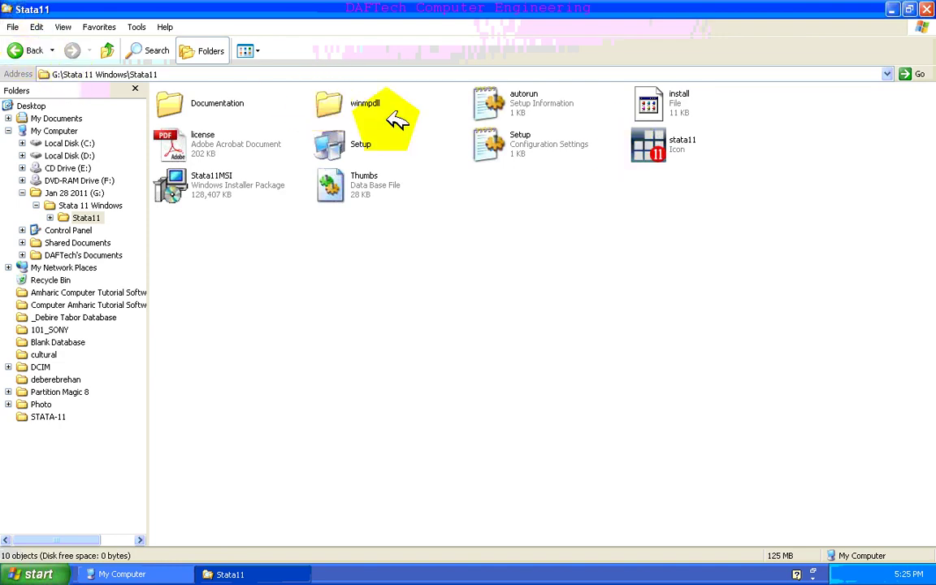
- Go up to the Stata 11 Windows folder and minimize its window to reveal the desktop
key("BackSpace")
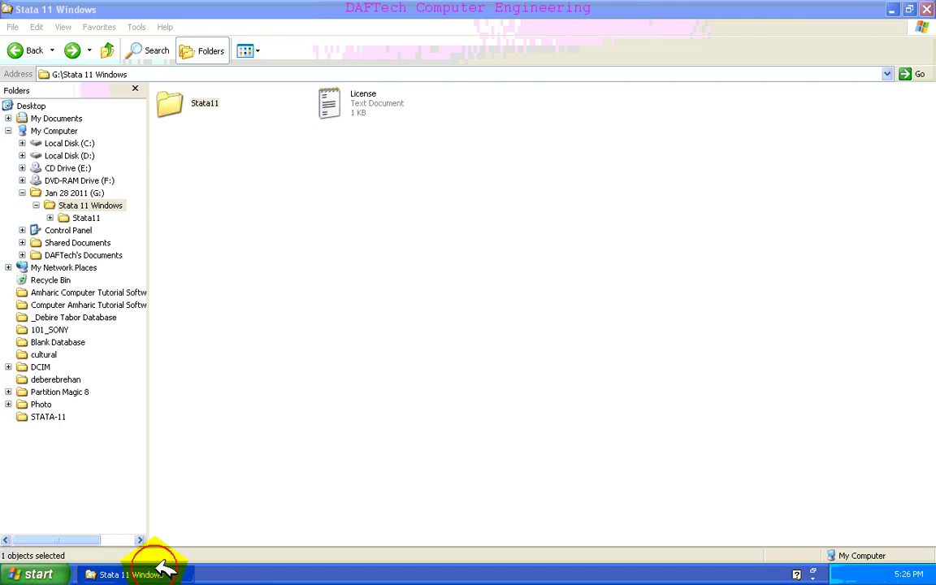
left_click(162, 571)
left_click(163, 571)
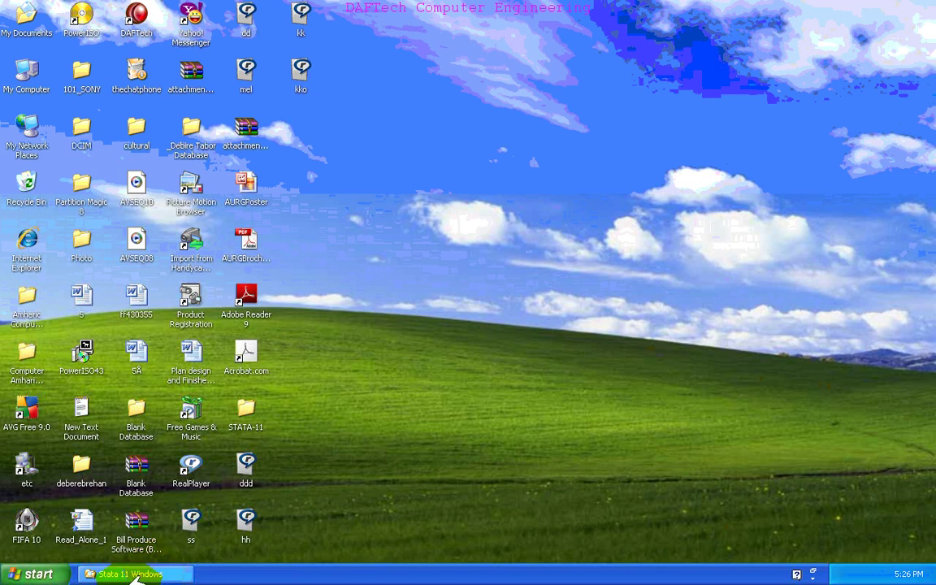
- Launch StataSE 11 from Start > Programs > Stata 11
left_click(57, 574)
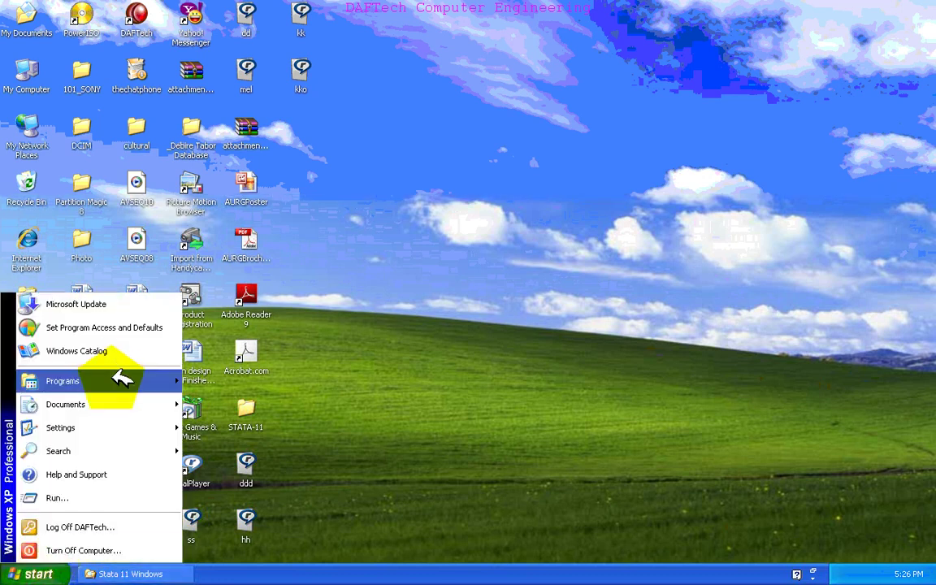
mouse_move(122, 379)
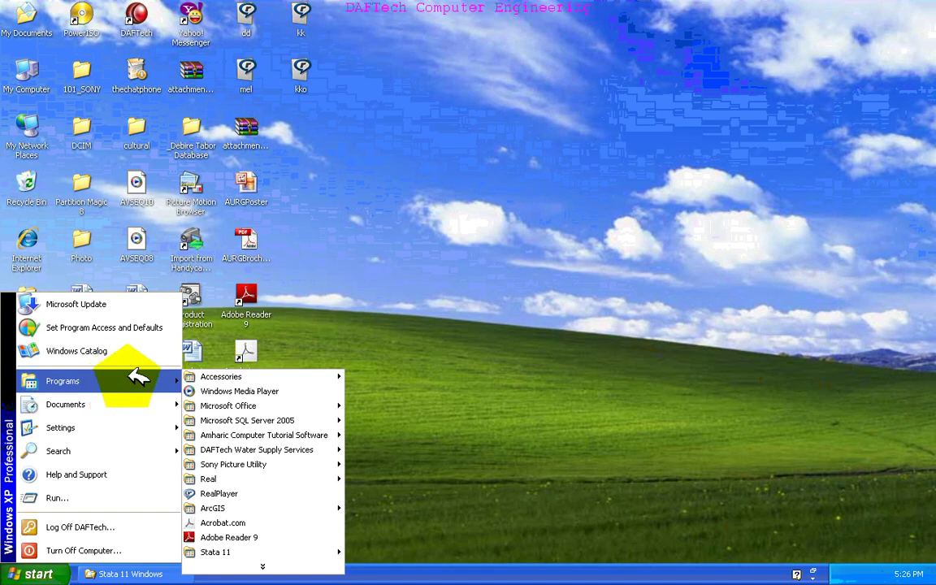
mouse_move(270, 552)
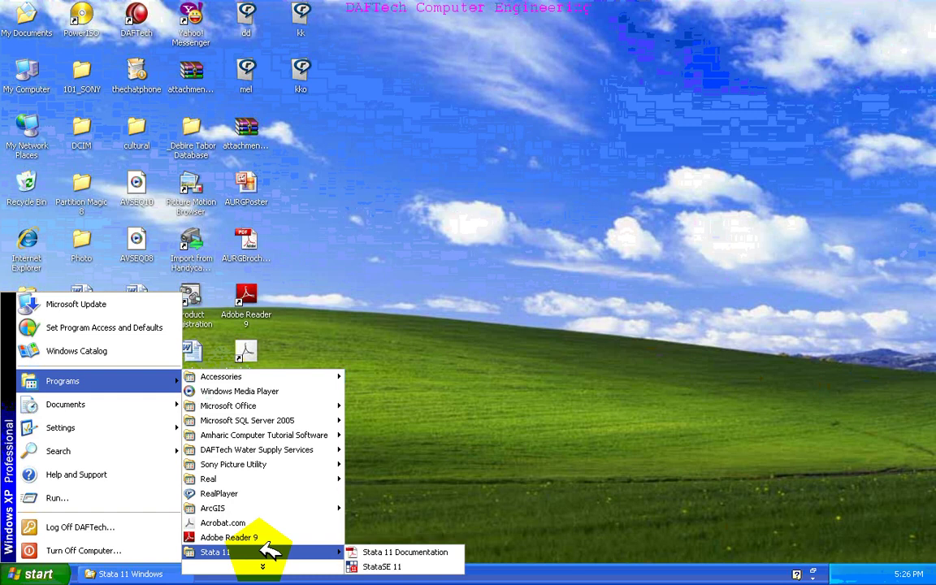
left_click(374, 566)
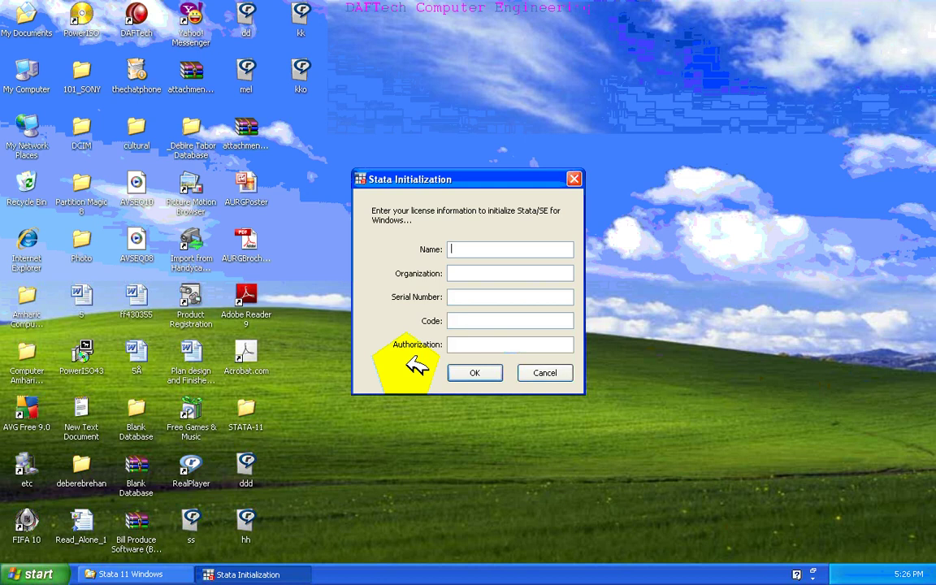
- Fill in the user's name and organization in the Stata Initialization form
type("TAdd")
key("BackSpace")
key("BackSpace")
key("BackSpace")
key("Tab")
type("BAHI")
key("BackSpace")
key("BackSpace")
key("BackSpace")
type("ahir Dar University")
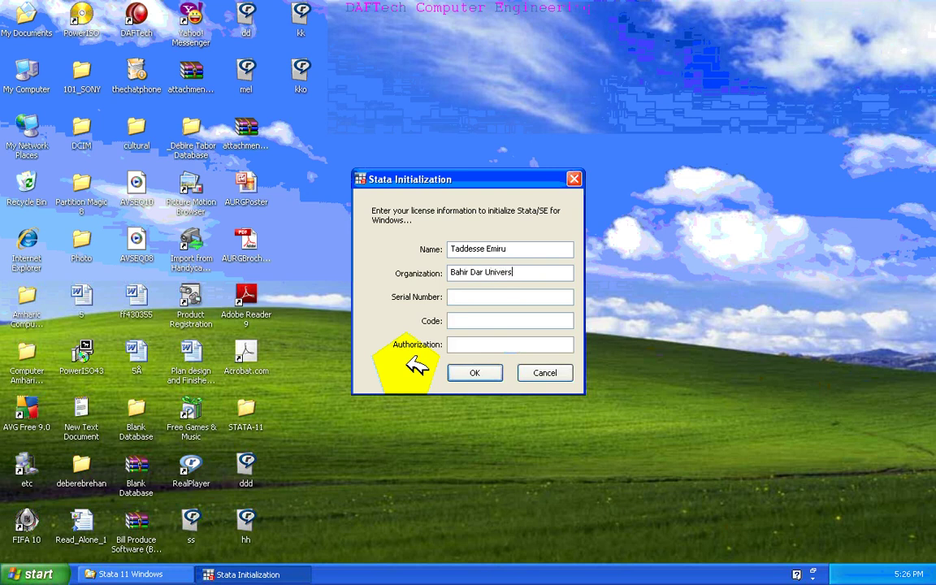
left_click(463, 299)
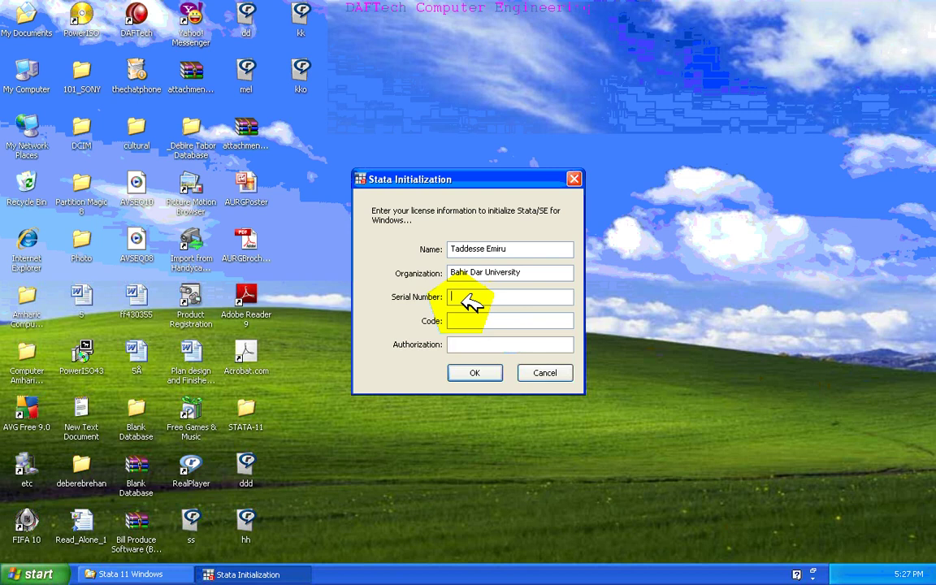
- Open the License text file and move the initialization form beside it
left_click(134, 573)
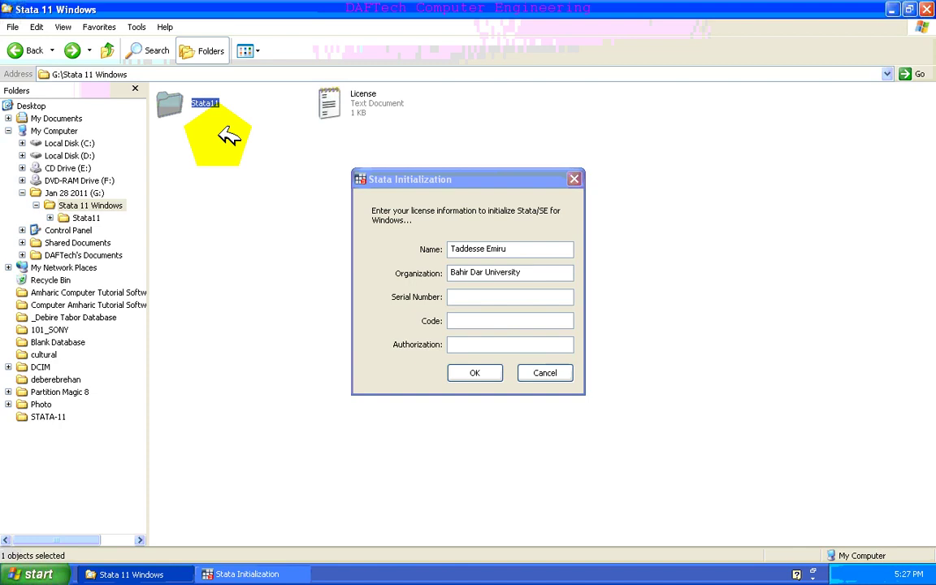
left_click(340, 101)
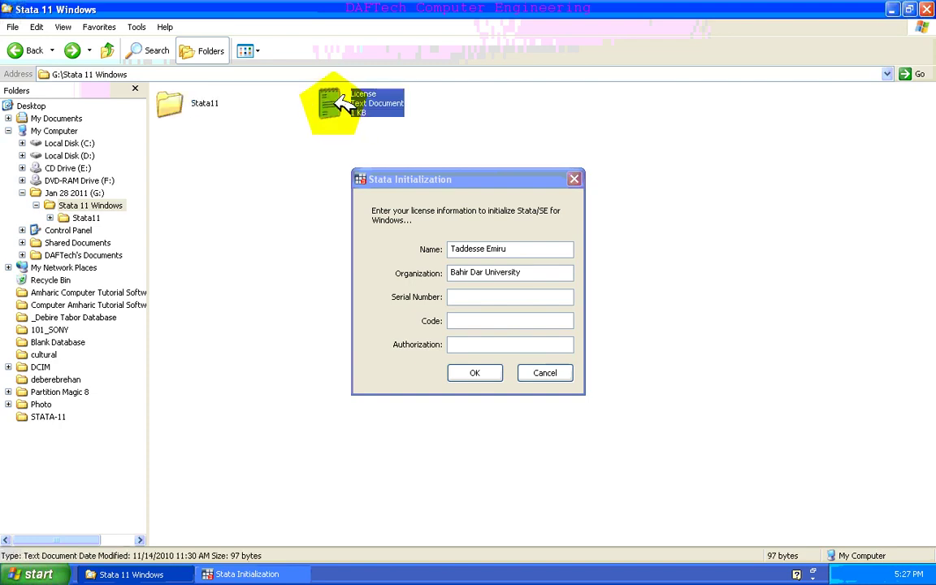
double_click(340, 101)
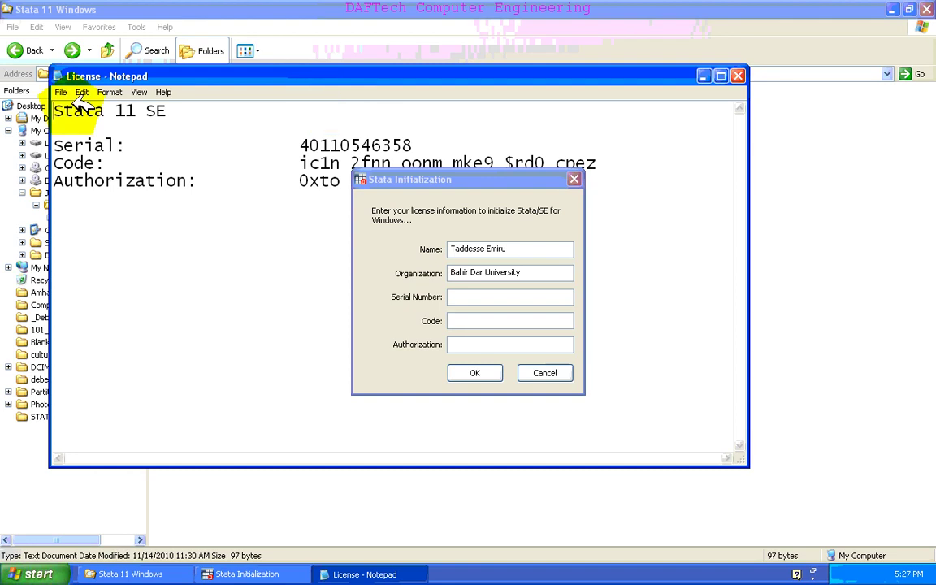
left_click(303, 289)
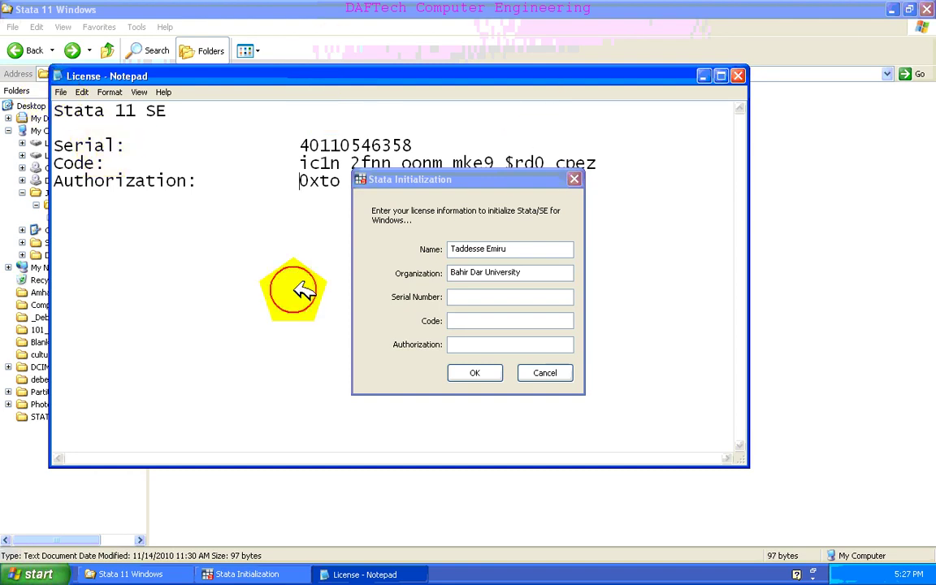
left_click_drag(467, 180, 526, 261)
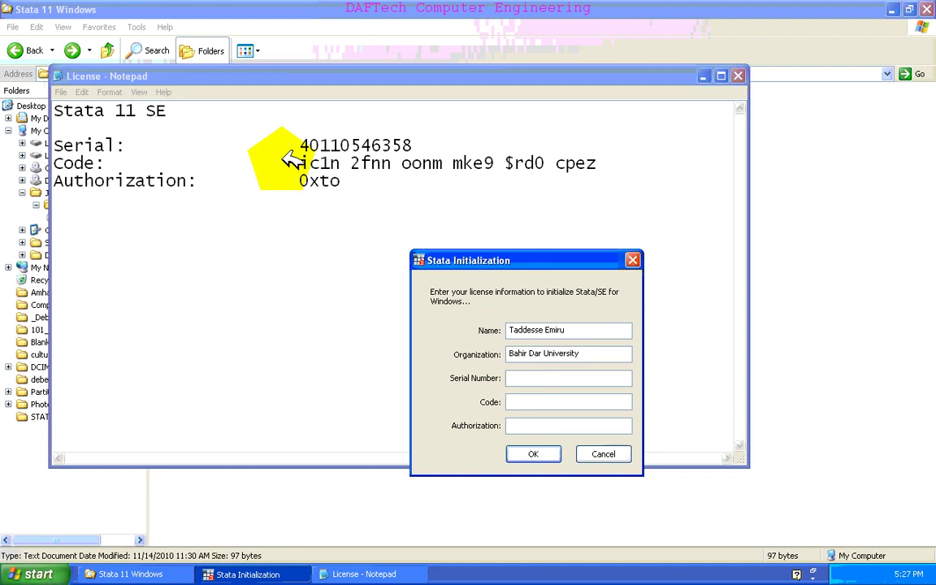
- Copy the serial number from the license file into the Serial Number field
left_click_drag(298, 146, 408, 143)
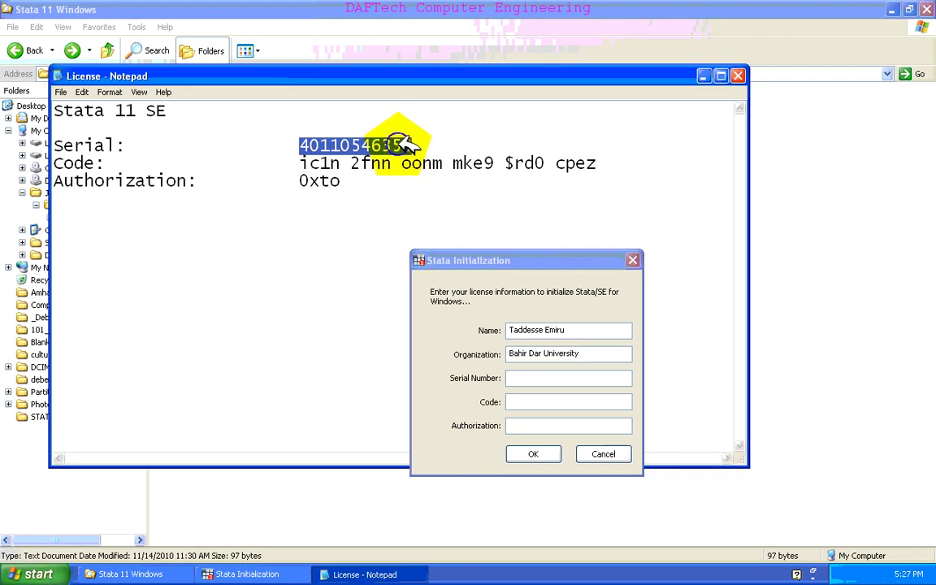
right_click(402, 145)
left_click(418, 184)
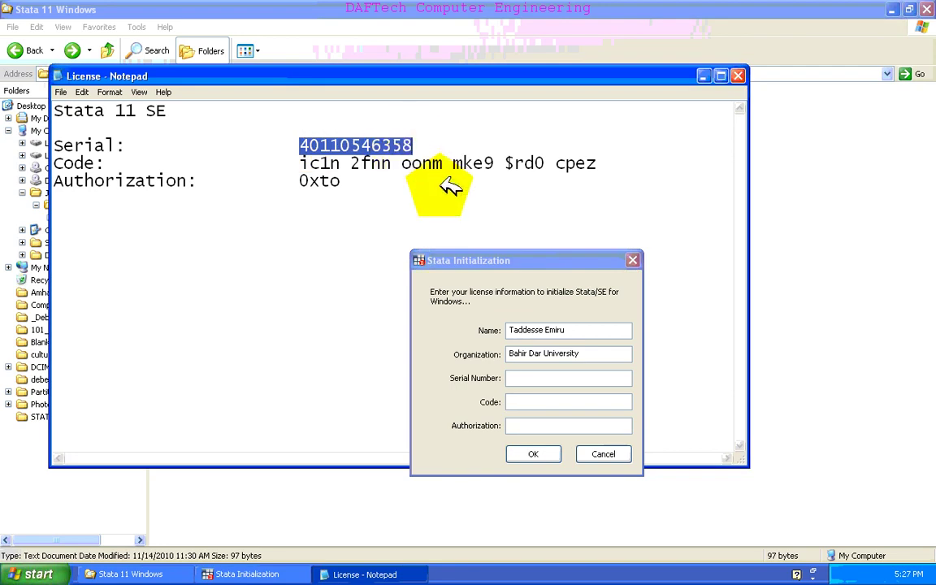
left_click(524, 376)
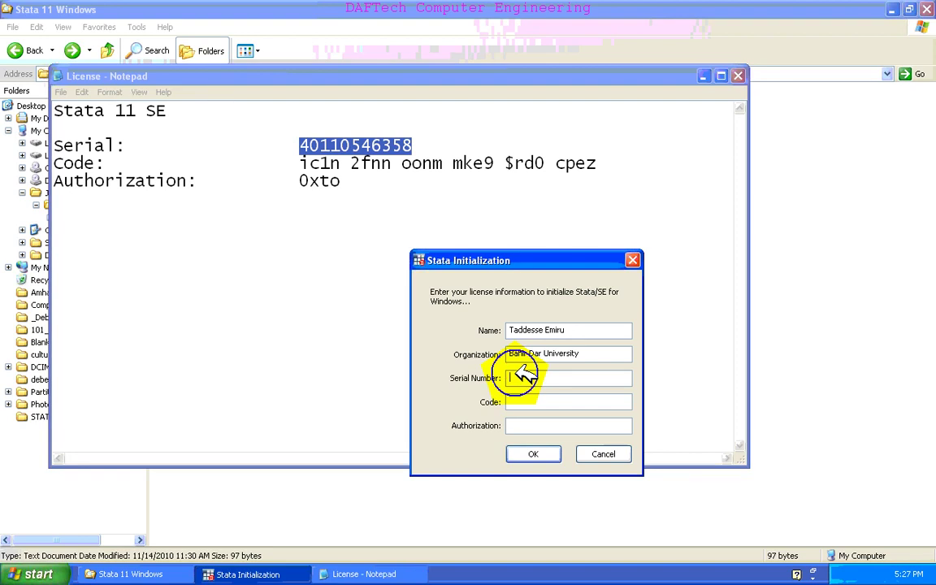
right_click(524, 374)
left_click(540, 425)
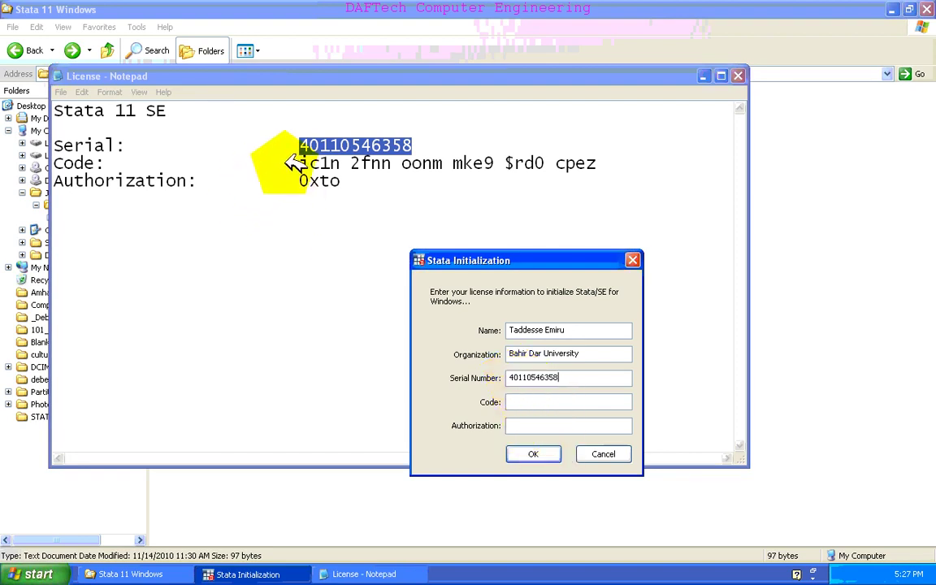
- Copy the license code from the file into the Code field
left_click_drag(294, 163, 630, 162)
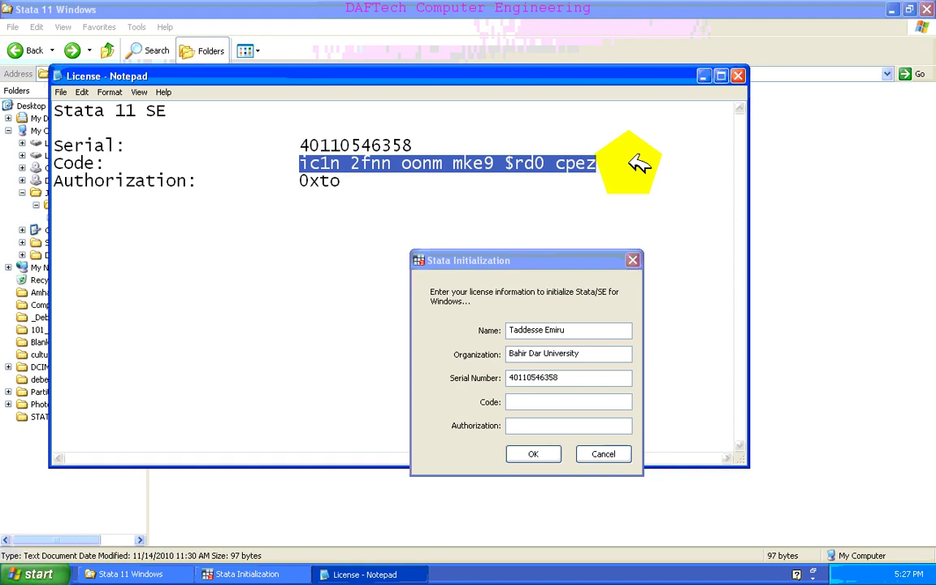
right_click(596, 165)
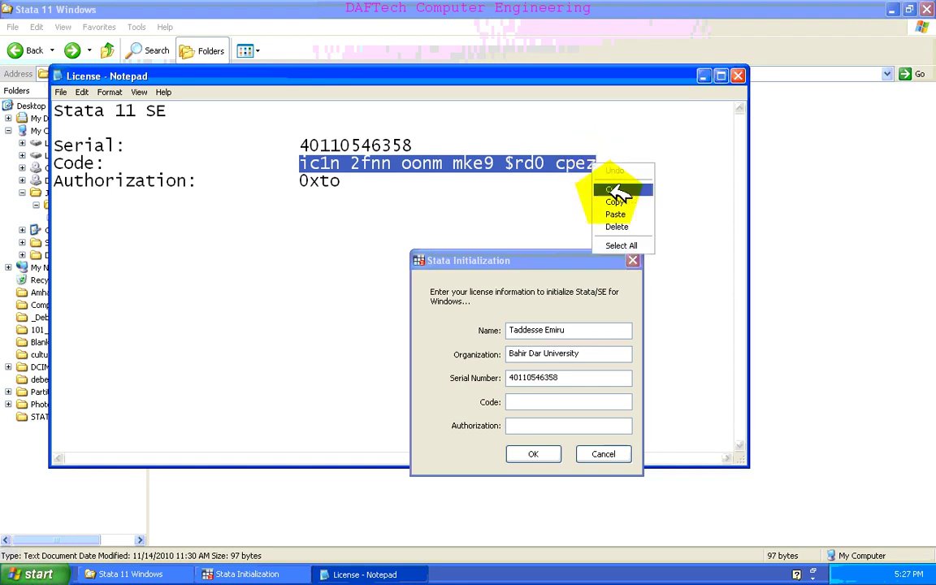
left_click(616, 203)
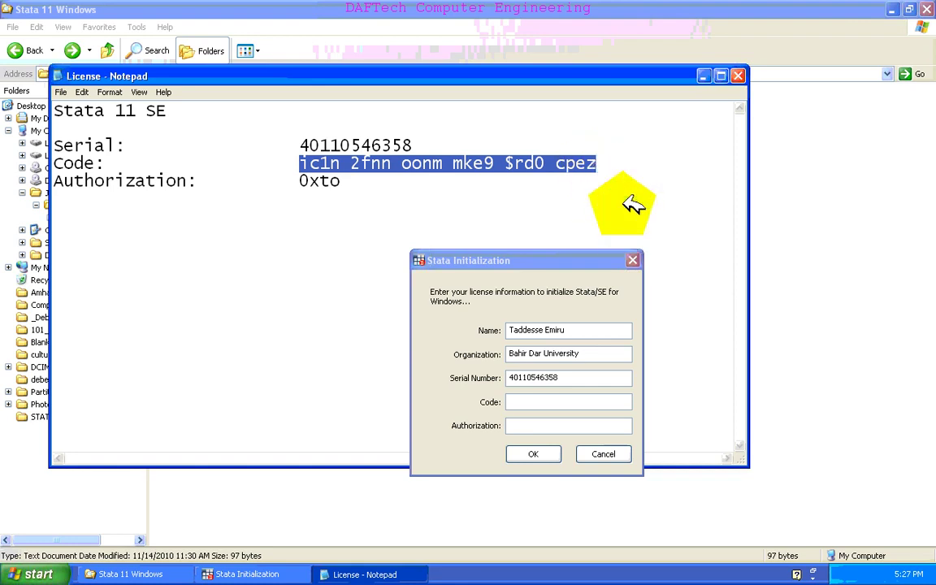
right_click(559, 405)
left_click(576, 455)
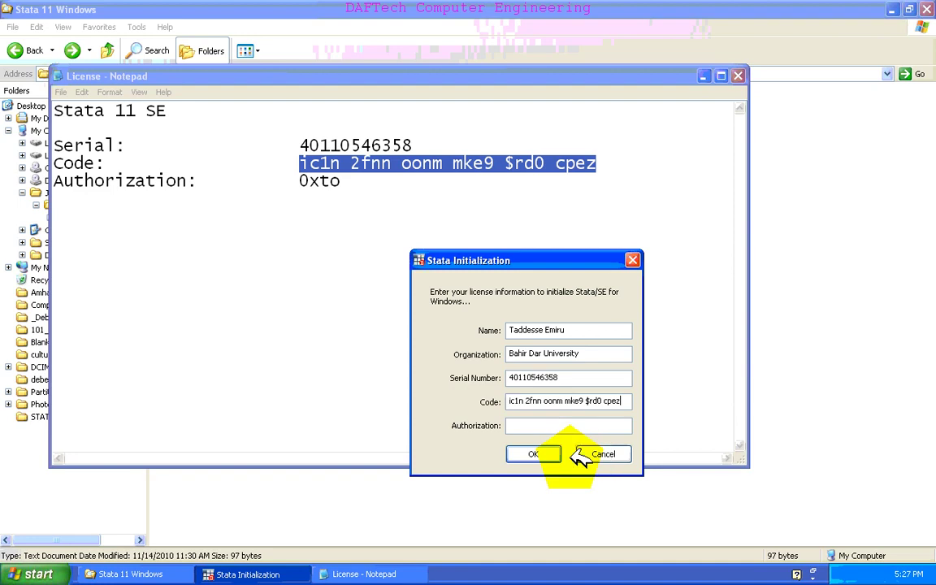
- Copy the authorization value into the Authorization field and submit the form
left_click(299, 179)
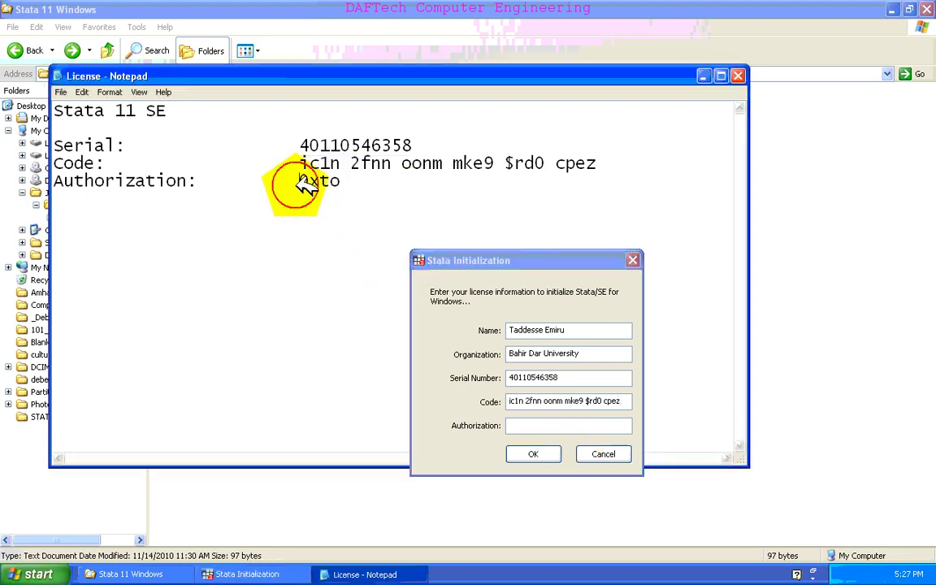
left_click_drag(299, 180, 339, 183)
right_click(337, 183)
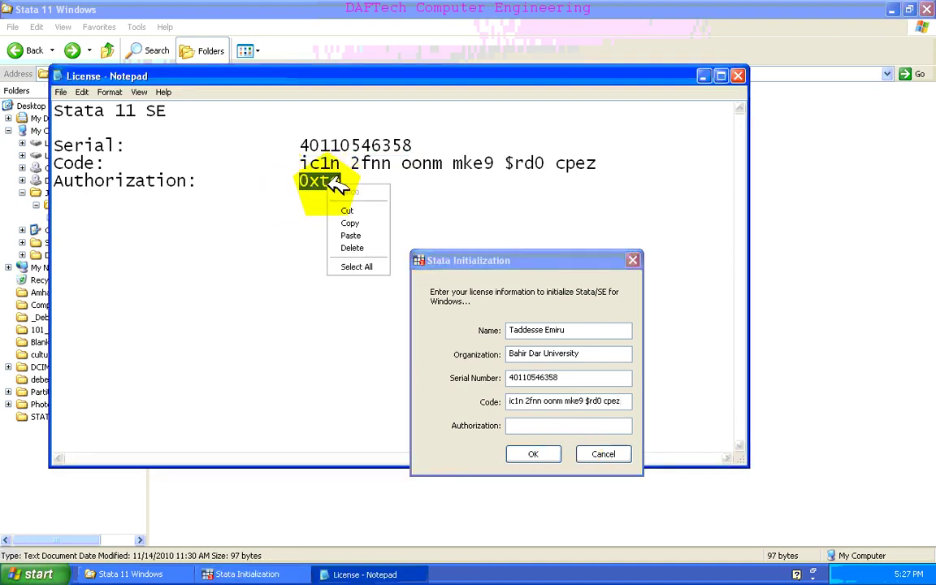
left_click(349, 223)
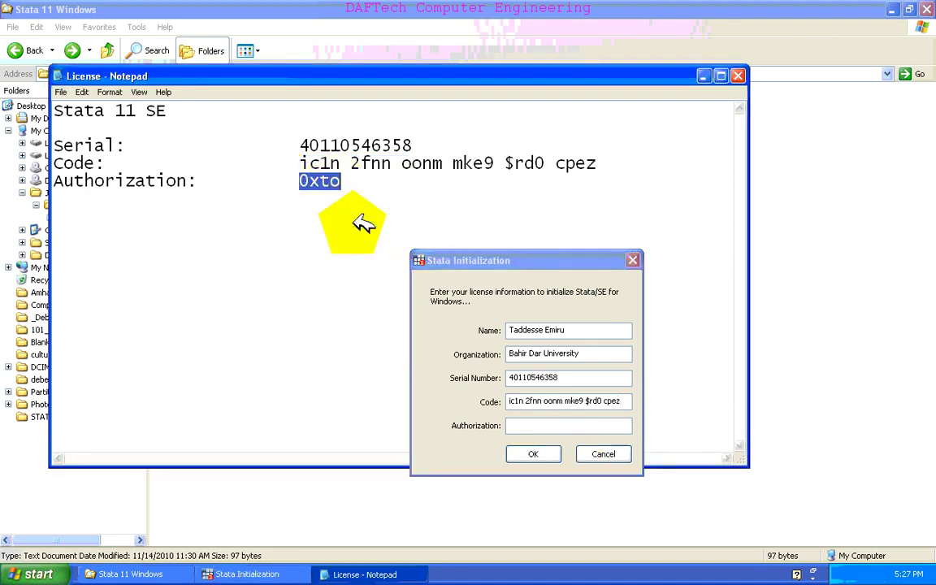
left_click(536, 429)
right_click(538, 430)
left_click(555, 478)
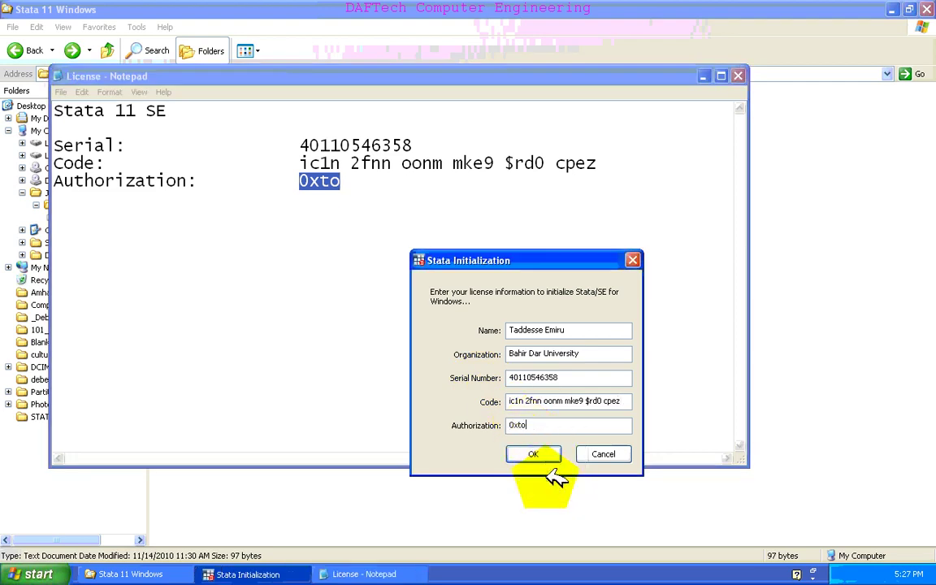
left_click(542, 452)
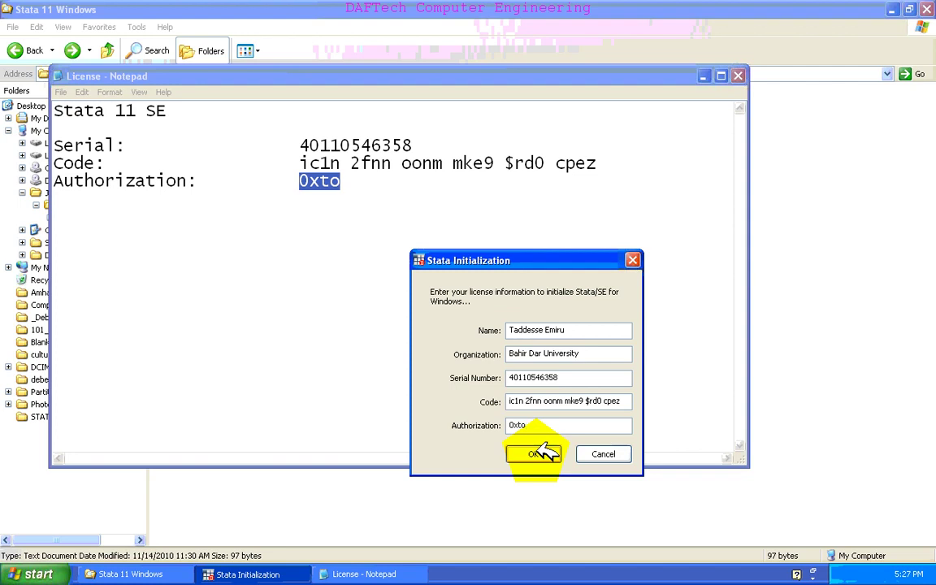
- Close Notepad, skip registration, acknowledge the notice, and decline automatic update checking
left_click(739, 76)
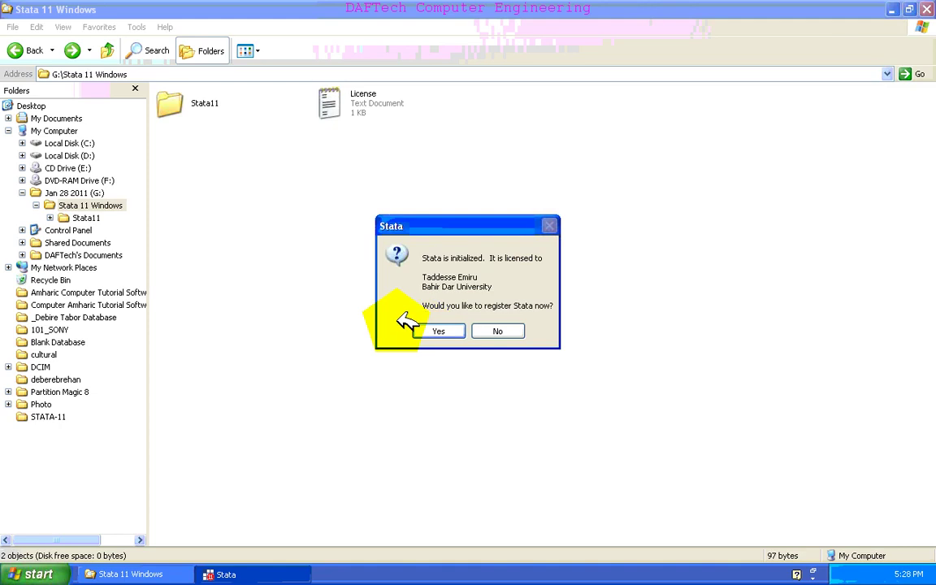
left_click(494, 330)
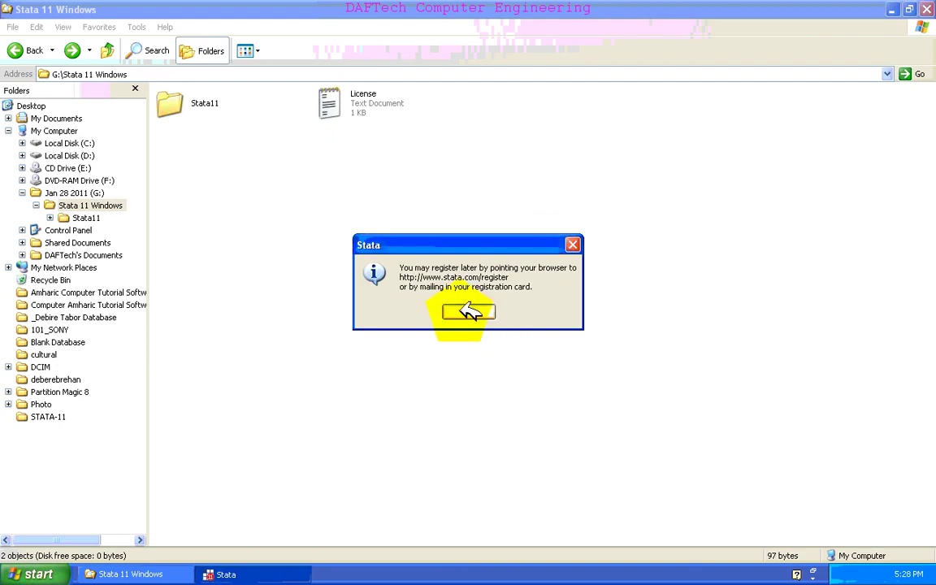
left_click(470, 312)
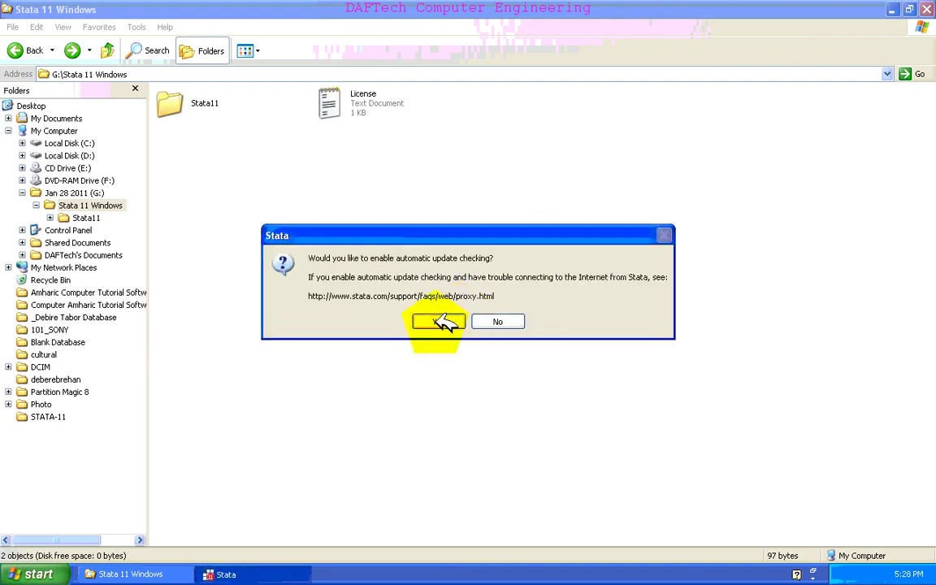
left_click(493, 321)
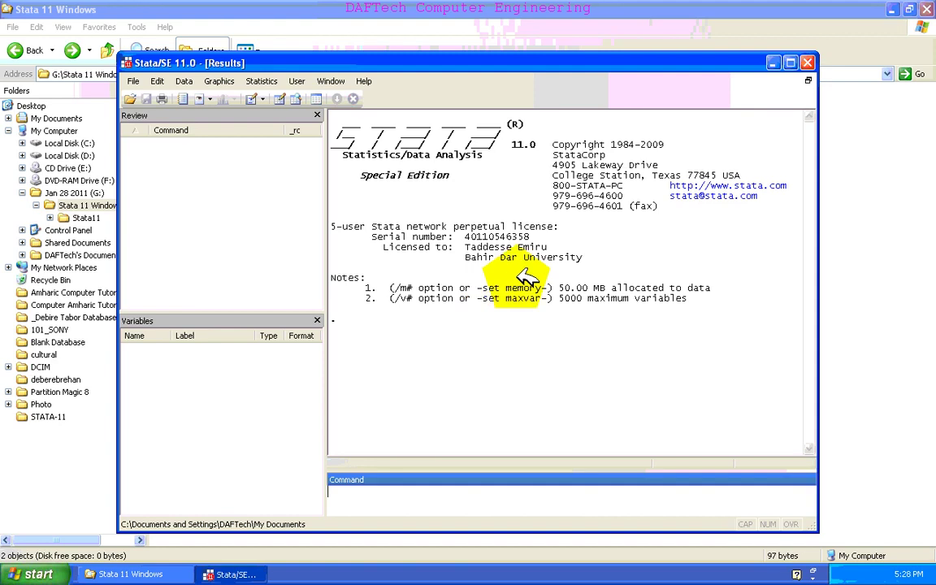
- Maximize the Stata/SE 11.0 main window
left_click(789, 62)
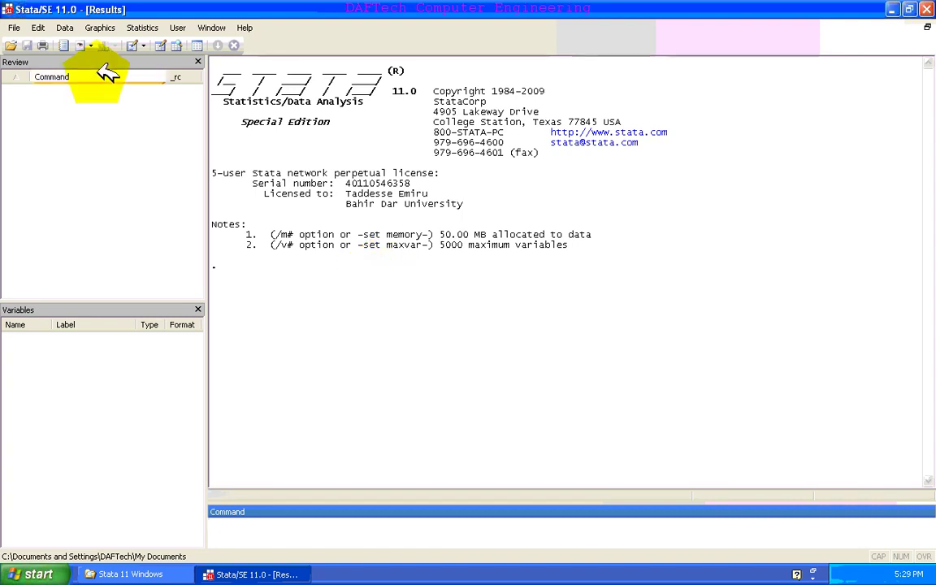
- Set the Results window's colour scheme to Classic with a black background, applying and confirming it
right_click(351, 326)
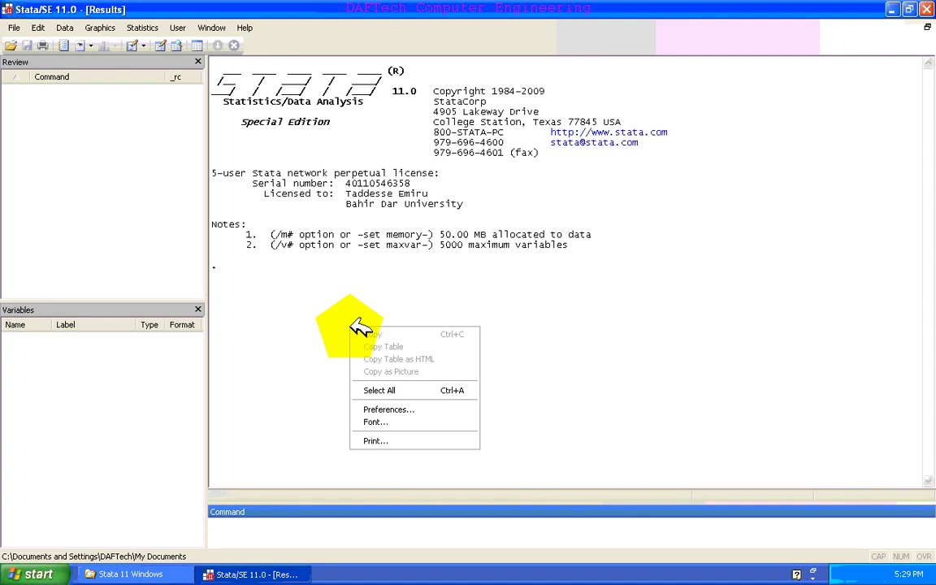
left_click(395, 410)
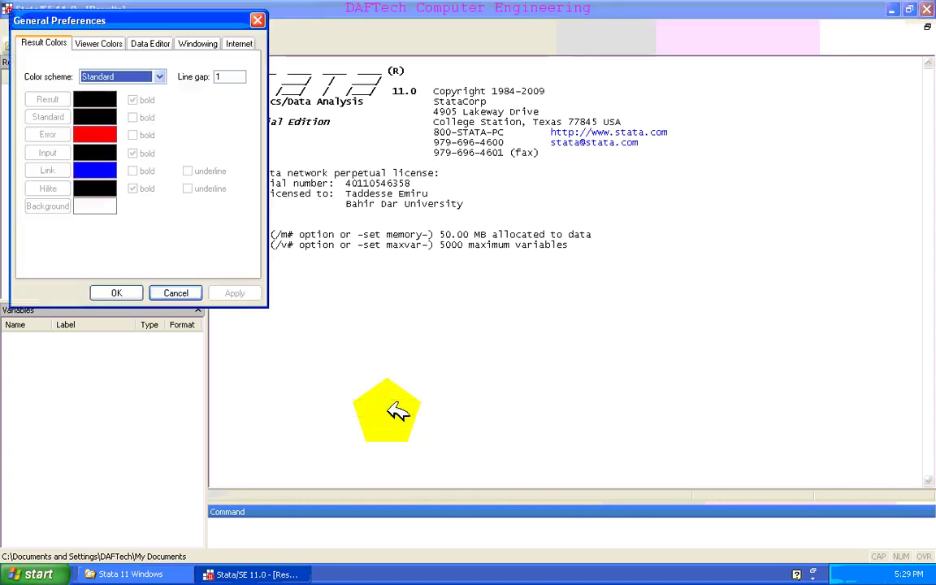
left_click(160, 77)
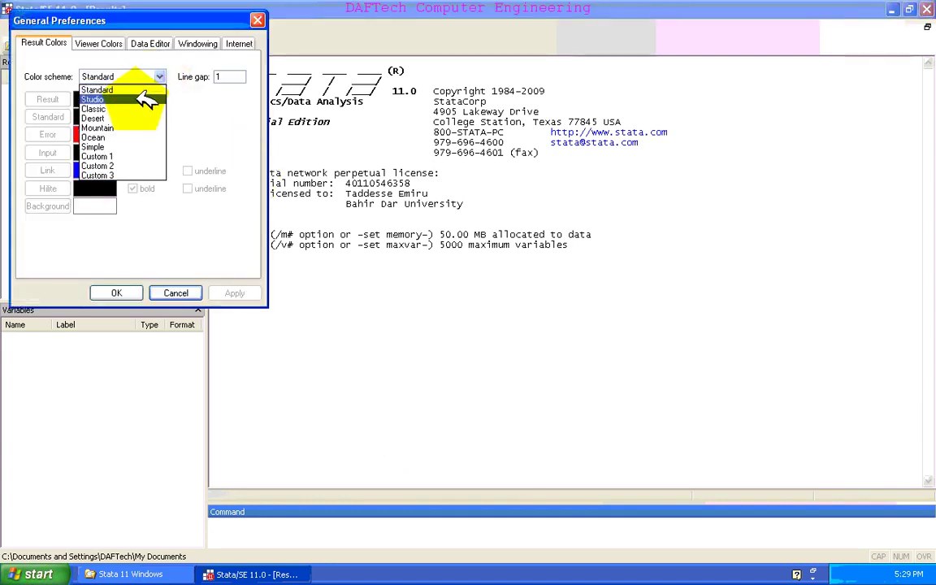
left_click(138, 109)
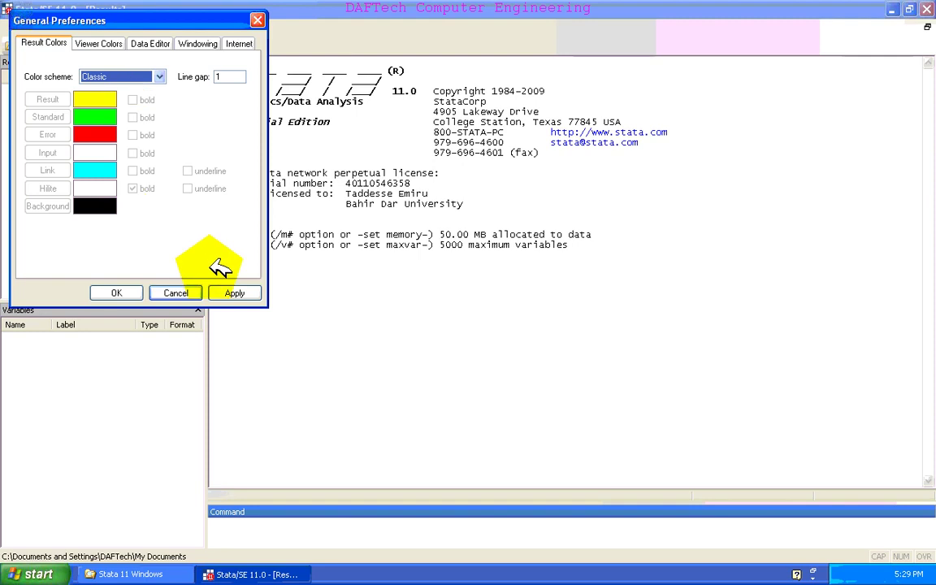
left_click(229, 291)
left_click(121, 291)
left_click(357, 341)
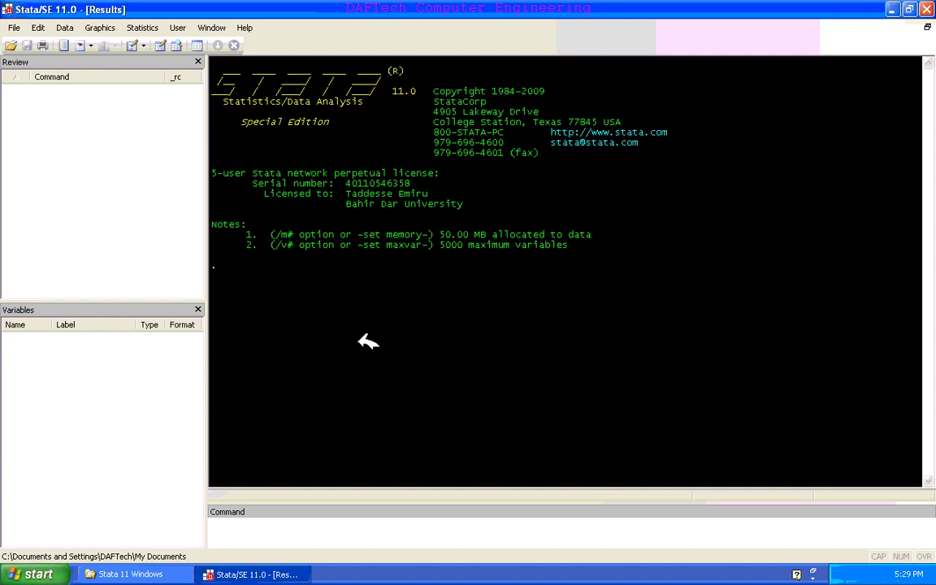
- Exit Stata, move Explorer up to G:\, select the agric hh data_dev file, then close Explorer
left_click(927, 9)
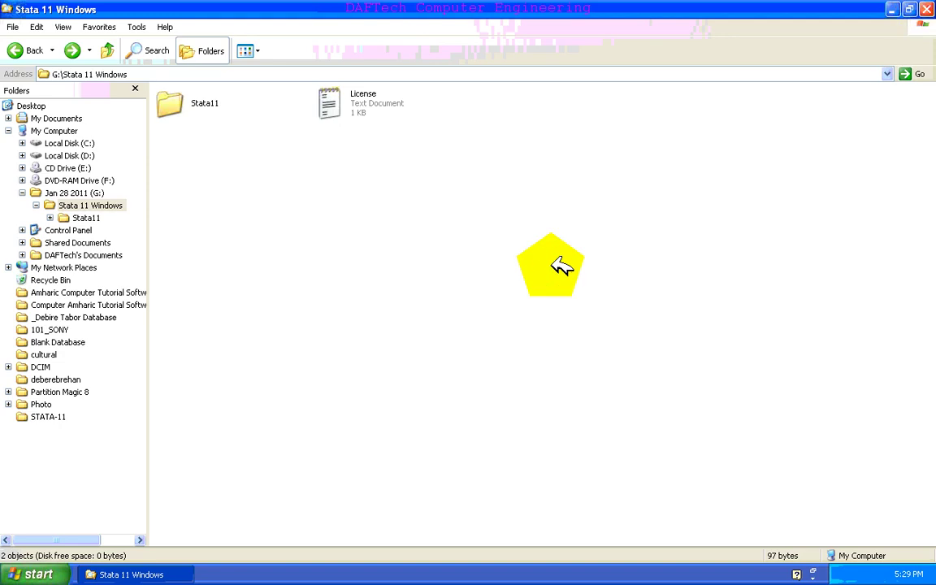
key("BackSpace")
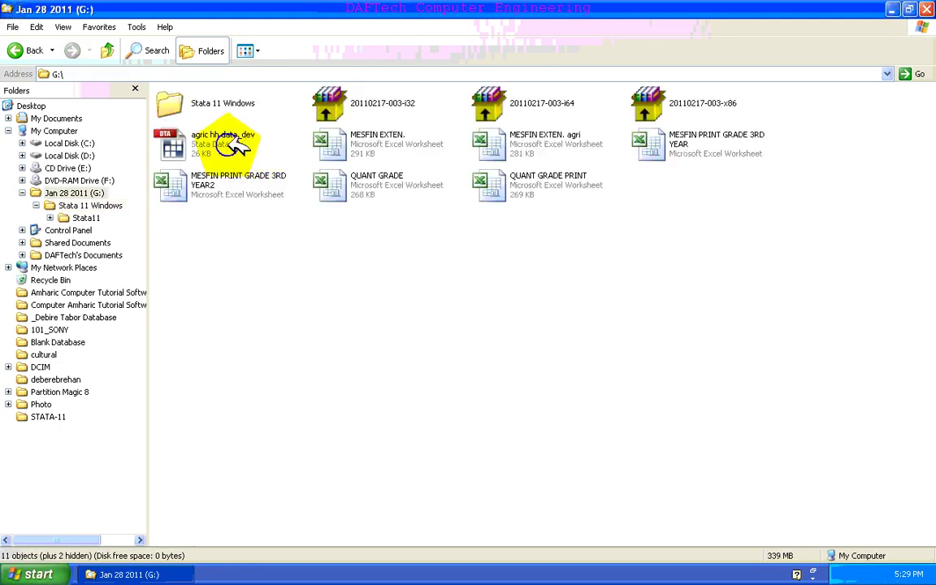
left_click(232, 143)
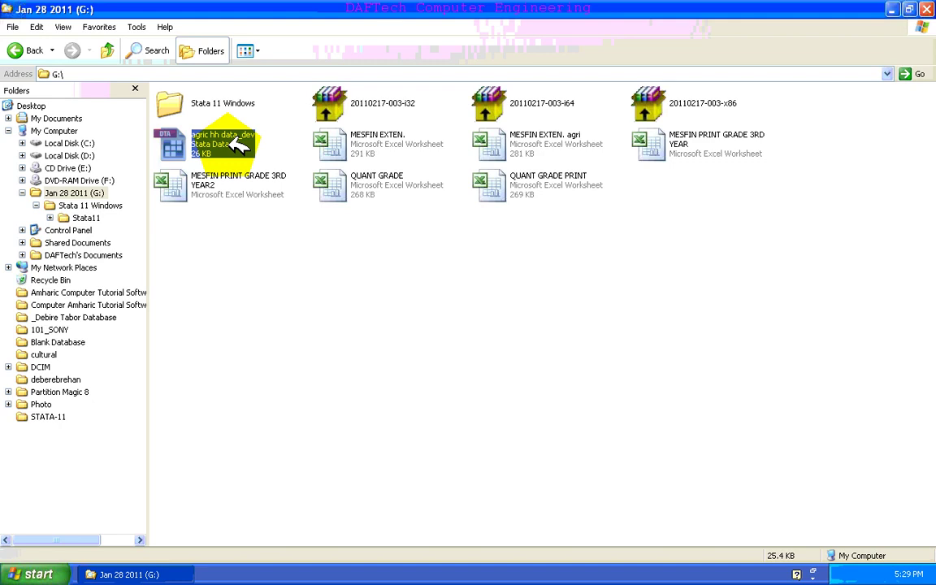
key("alt+F4")
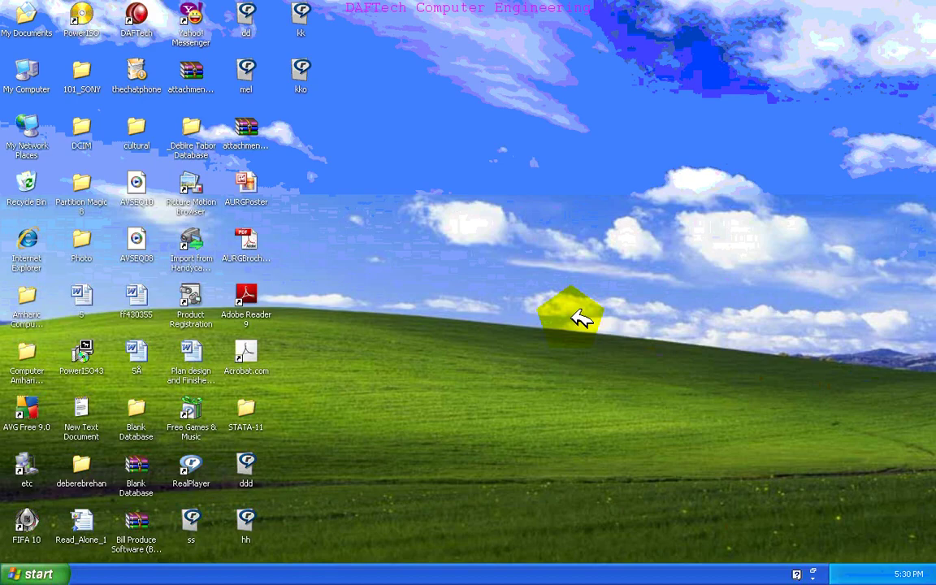